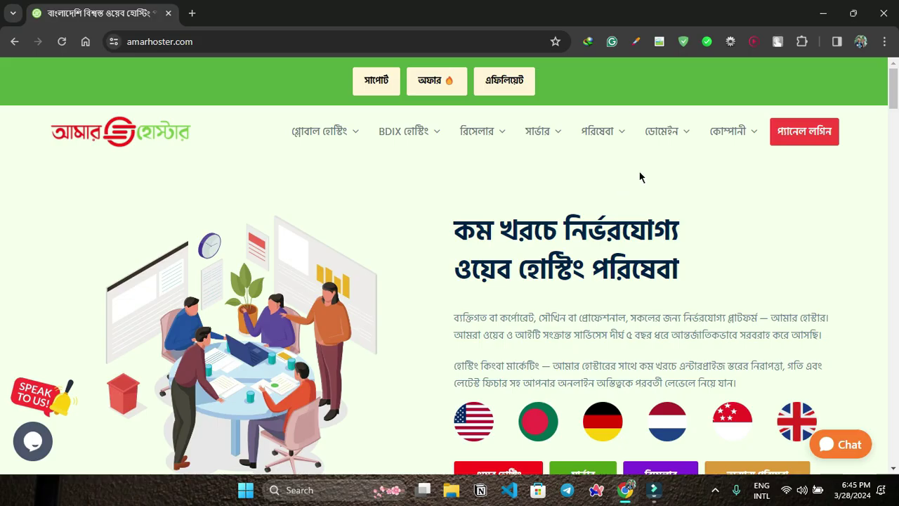
# - From the Amar Hoster client area Services list, open the Premium cPanel Hosting – amarinfo.xyz details page
pyautogui.click(796, 150)
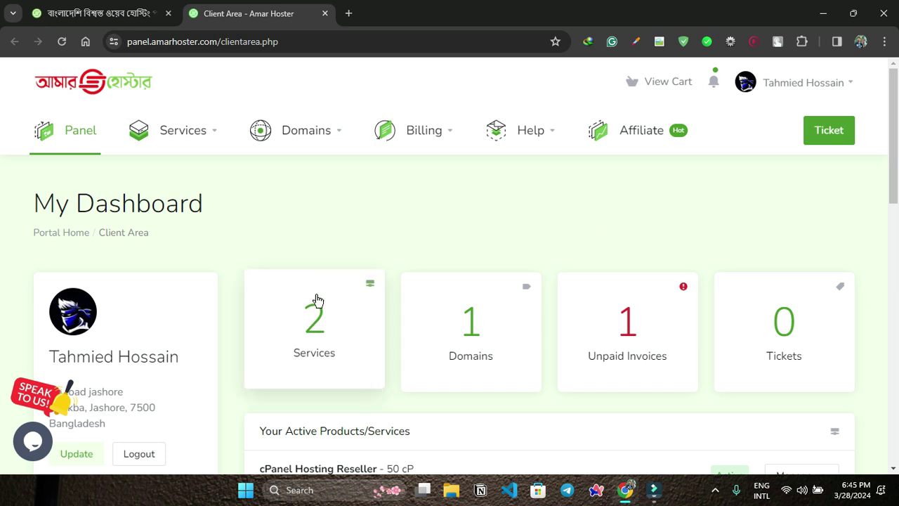
pyautogui.click(320, 321)
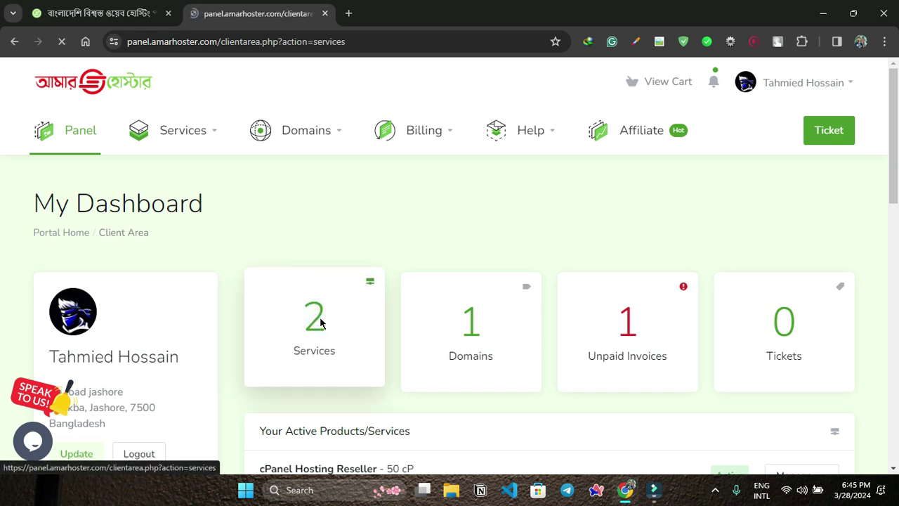
pyautogui.scroll(-3, 494, 263)
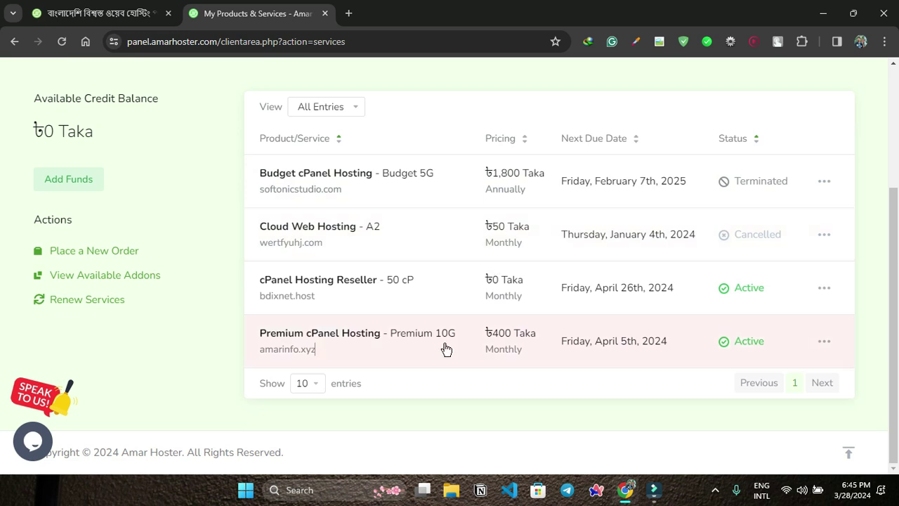
pyautogui.click(445, 345)
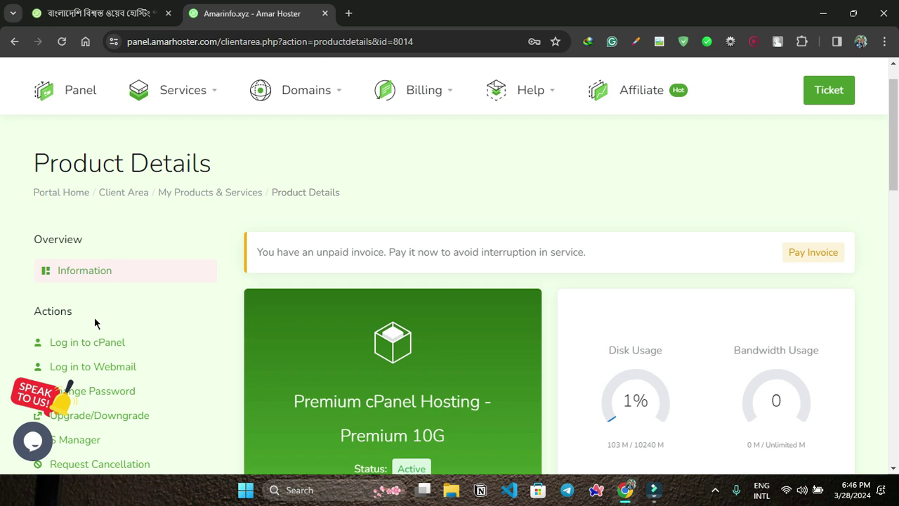
# - Log in to cPanel for the plan and open MySQL® Databases from the Databases section
pyautogui.click(102, 343)
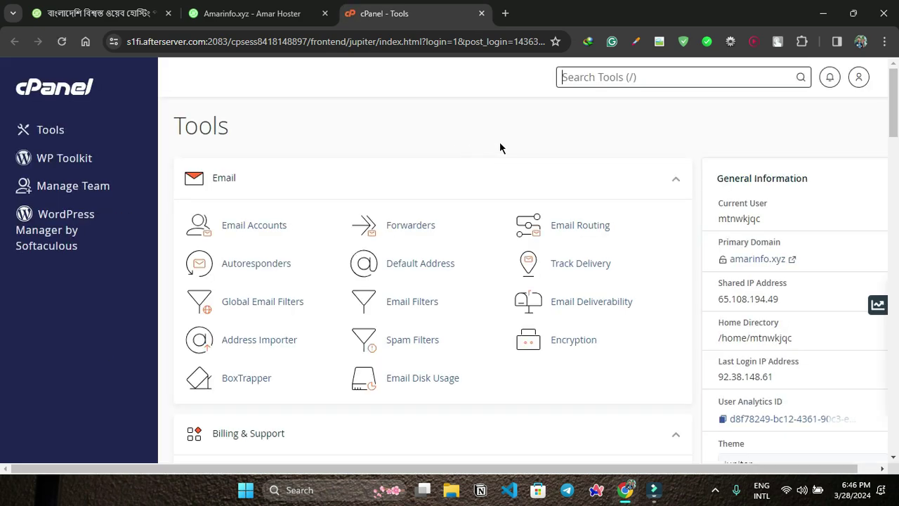
pyautogui.scroll(-1, 499, 143)
pyautogui.scroll(-7, 500, 143)
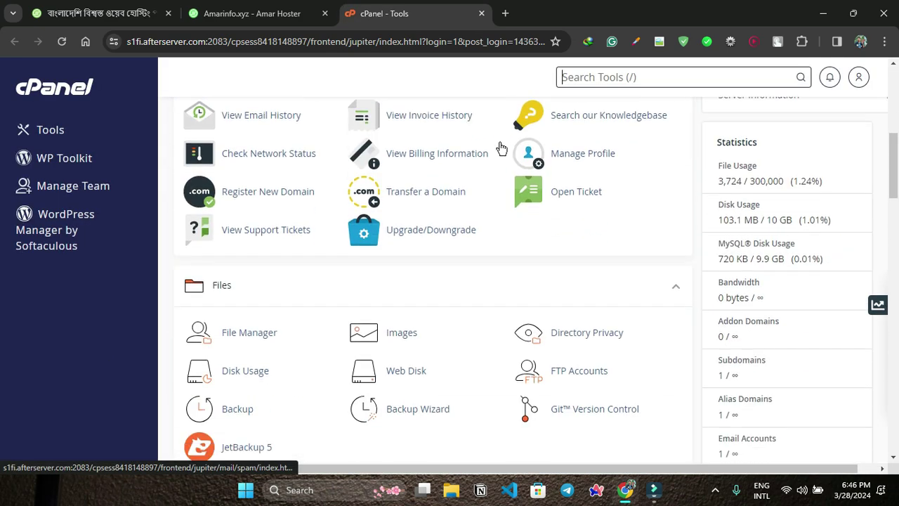
pyautogui.scroll(-1, 500, 145)
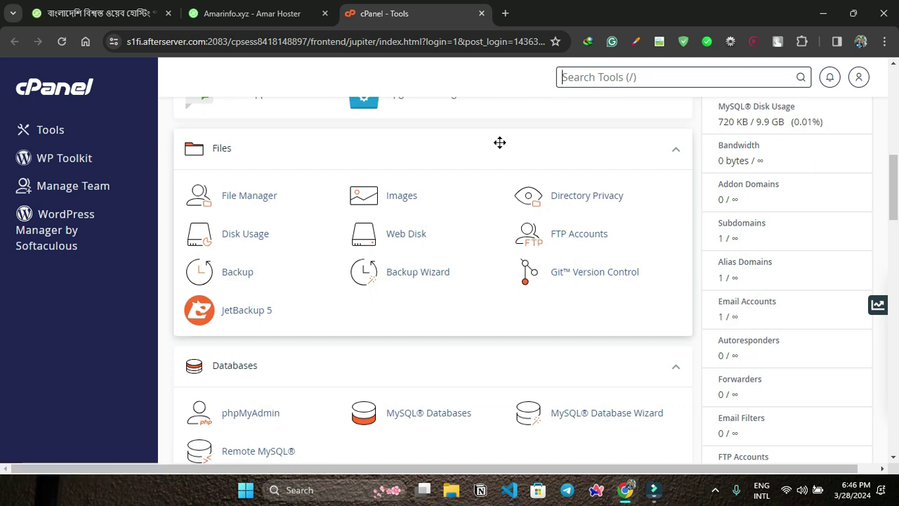
pyautogui.scroll(-3, 500, 143)
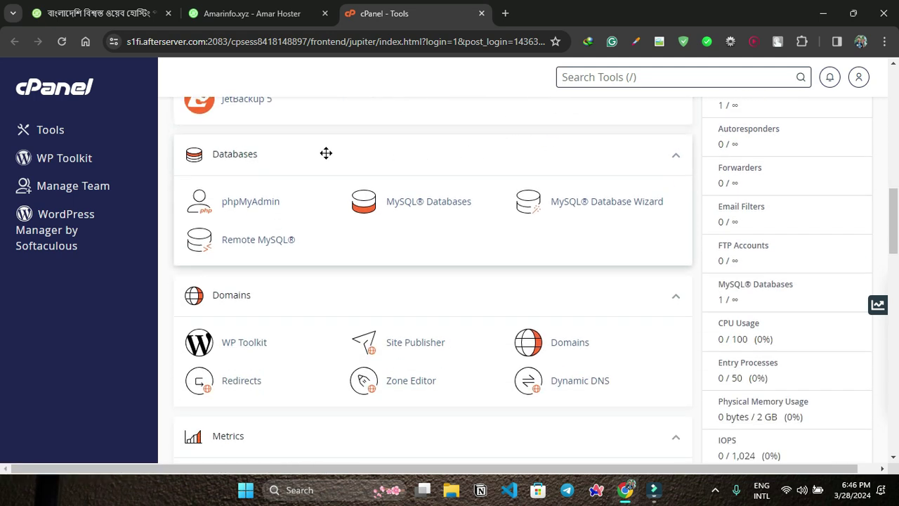
pyautogui.click(420, 204)
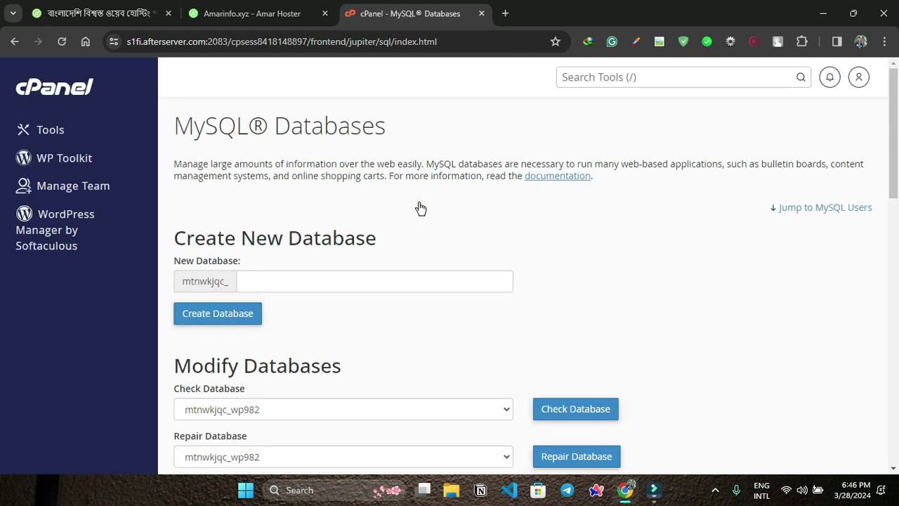
pyautogui.scroll(-1, 420, 208)
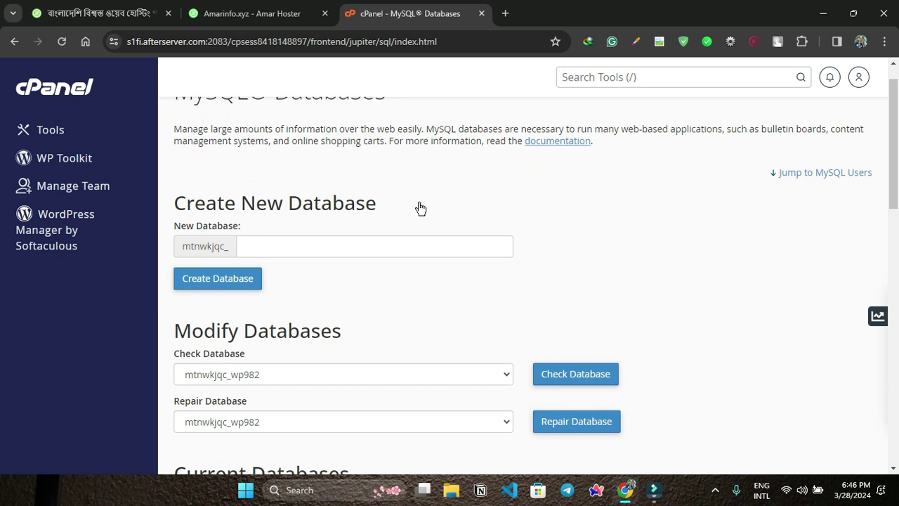
pyautogui.scroll(-1, 417, 206)
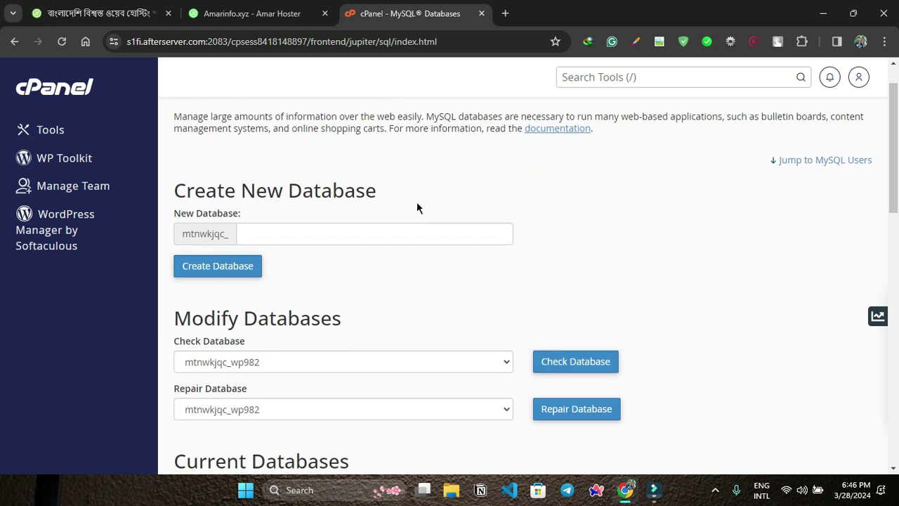
# - Create the database mtnwkjqc_amarinfo by entering amarinfo, then go back to MySQL Databases
pyautogui.doubleClick(205, 233)
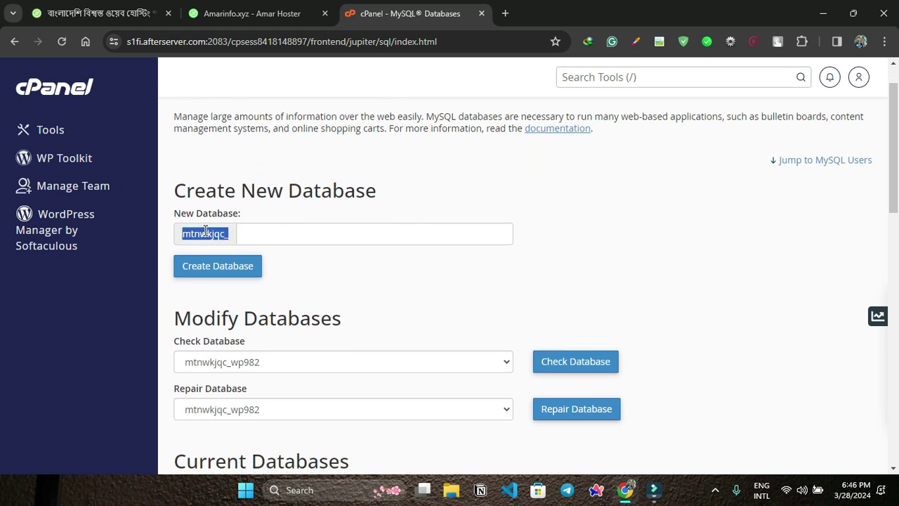
pyautogui.click(280, 213)
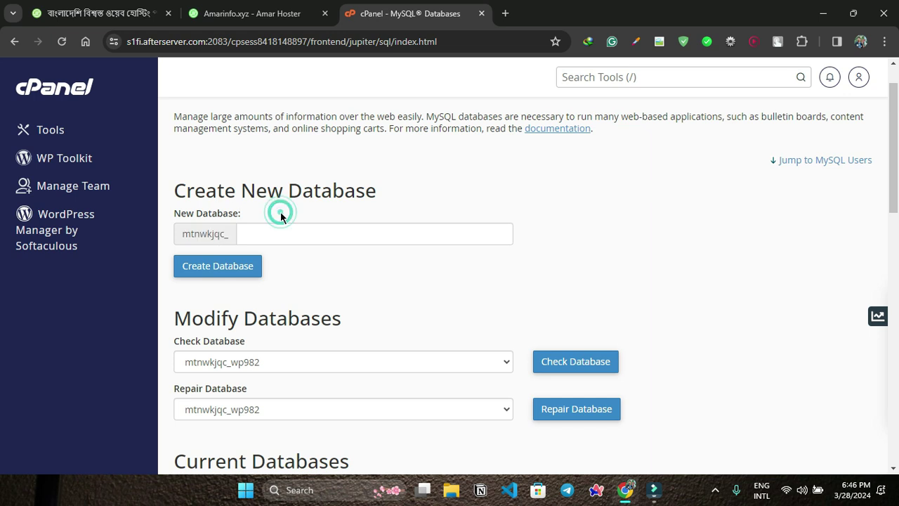
pyautogui.click(244, 229)
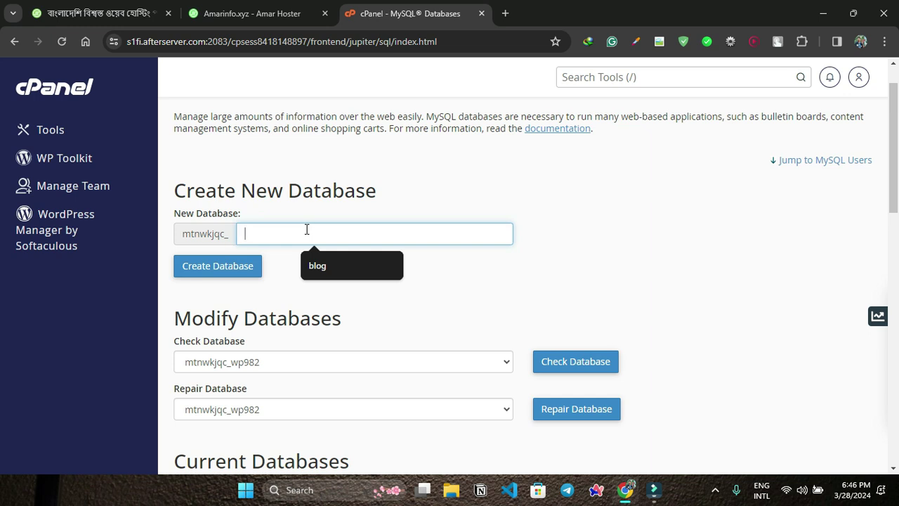
pyautogui.write('amarinfo')
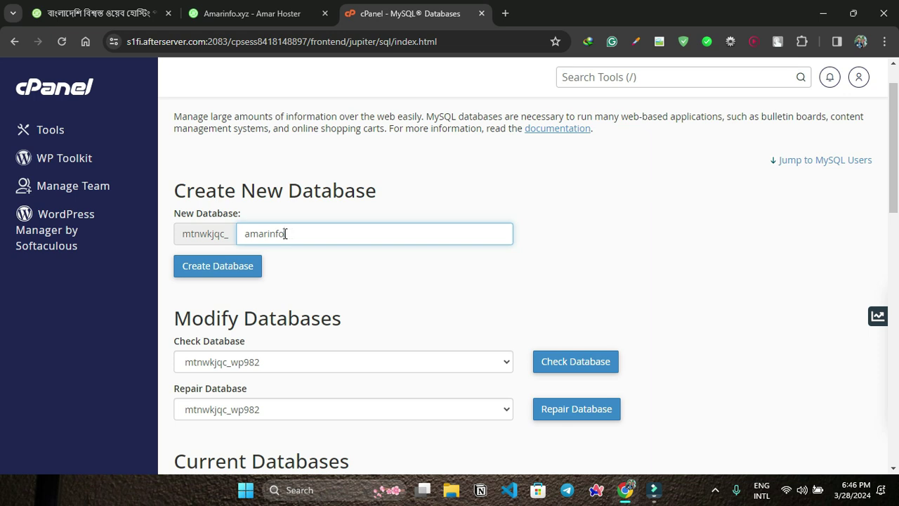
pyautogui.doubleClick(197, 234)
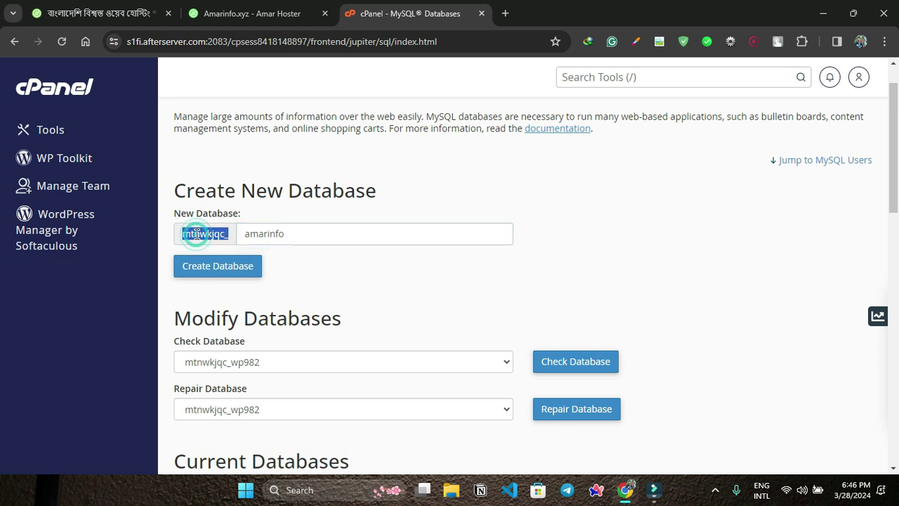
pyautogui.click(243, 232)
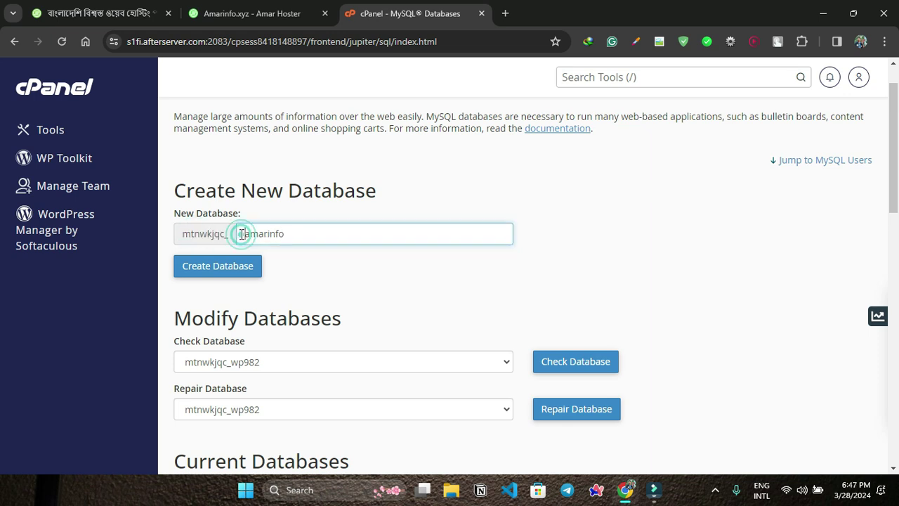
pyautogui.click(294, 234)
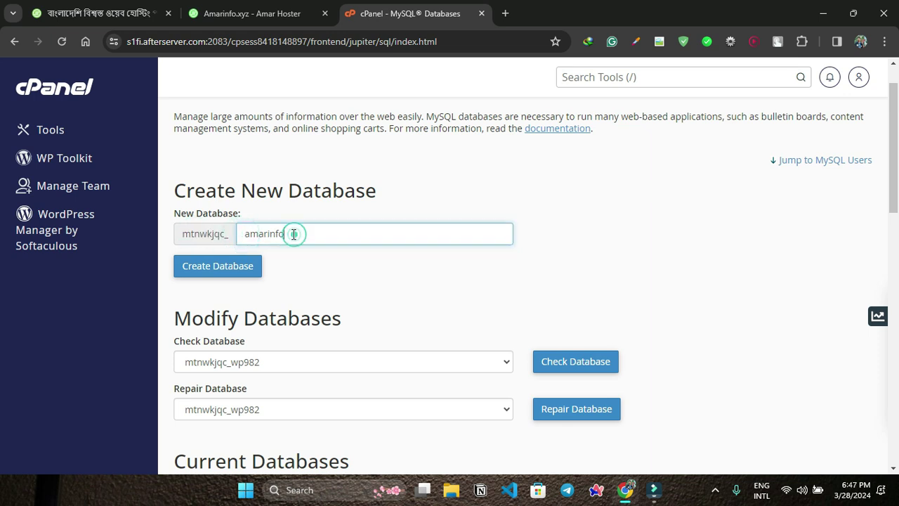
pyautogui.click(238, 269)
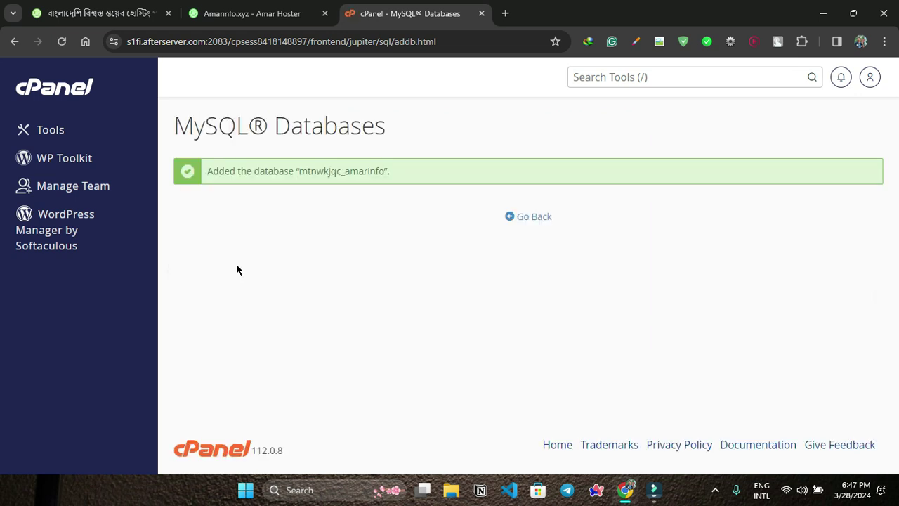
pyautogui.doubleClick(318, 171)
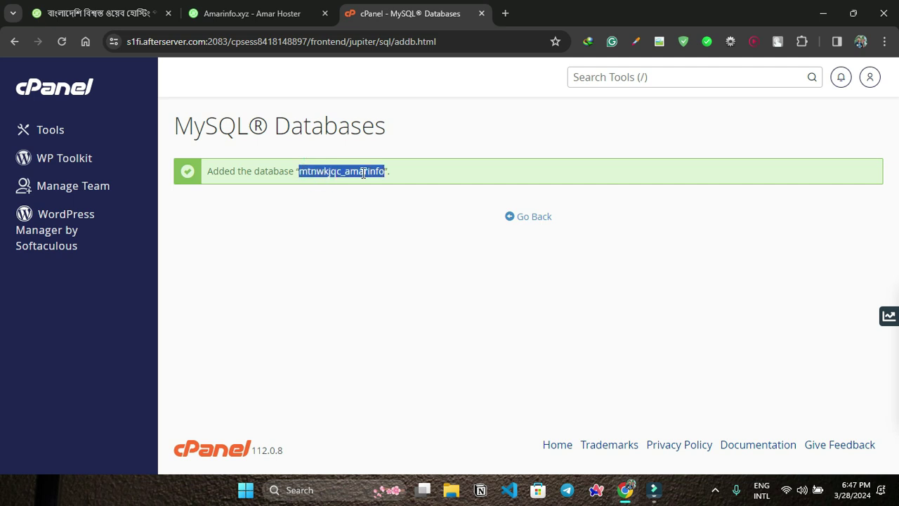
pyautogui.click(511, 217)
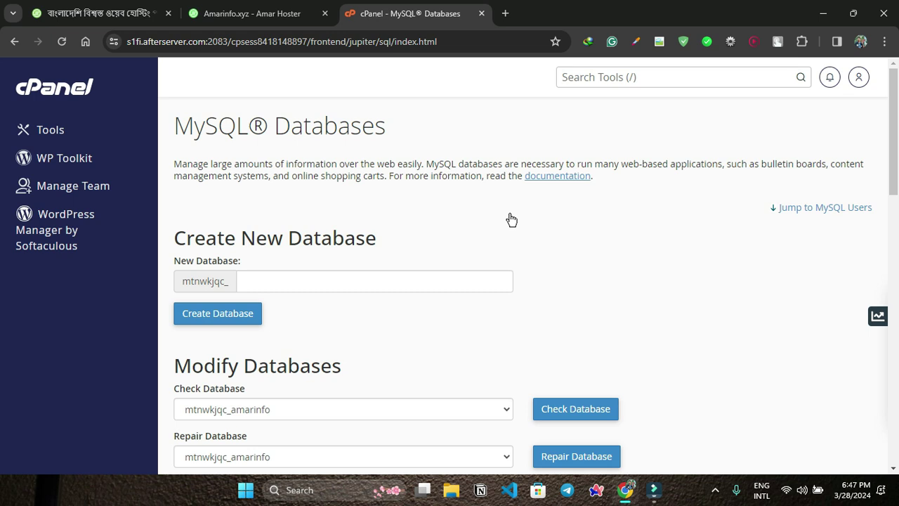
# - Fill the Add New User form with a new username and a strong password entered twice
pyautogui.scroll(-4, 512, 220)
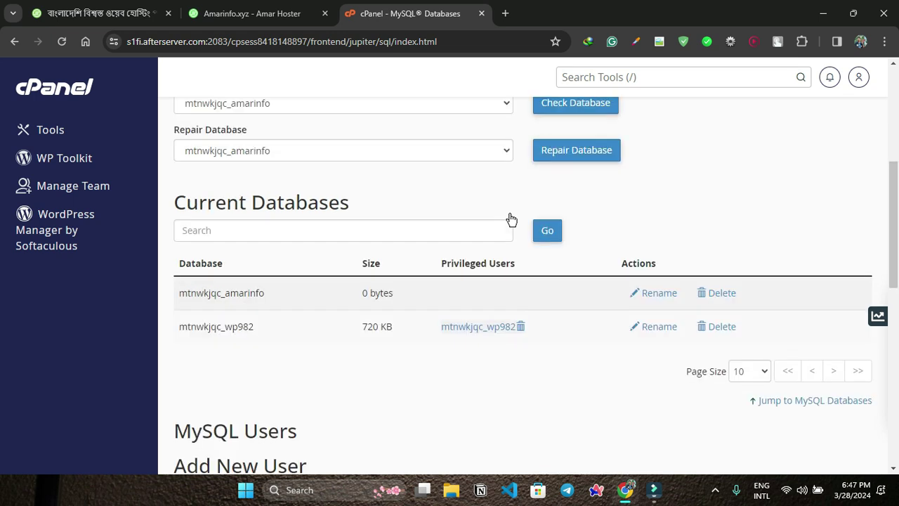
pyautogui.scroll(-3, 511, 220)
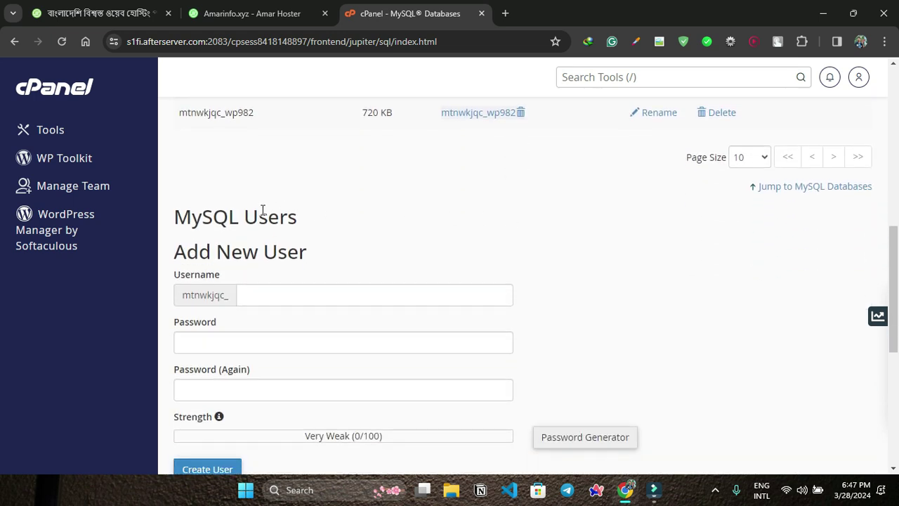
pyautogui.click(278, 298)
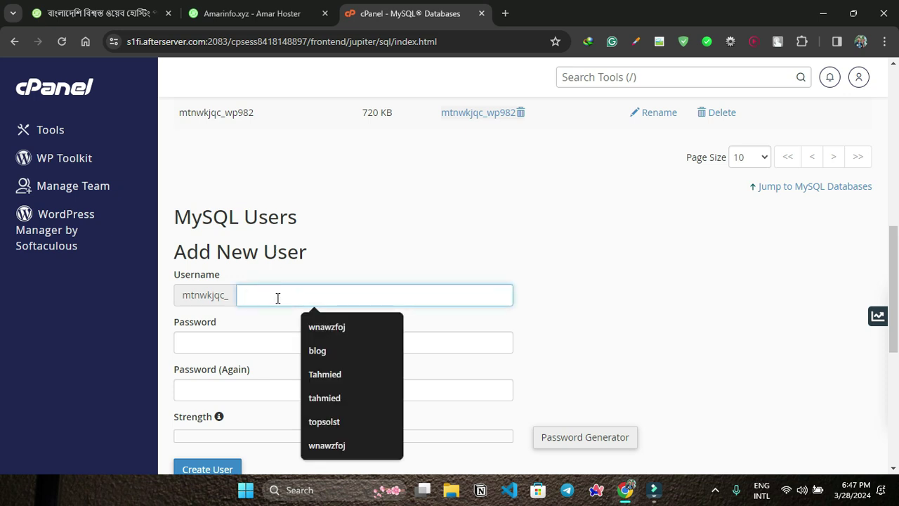
pyautogui.scroll(-1, 276, 297)
pyautogui.write('t')
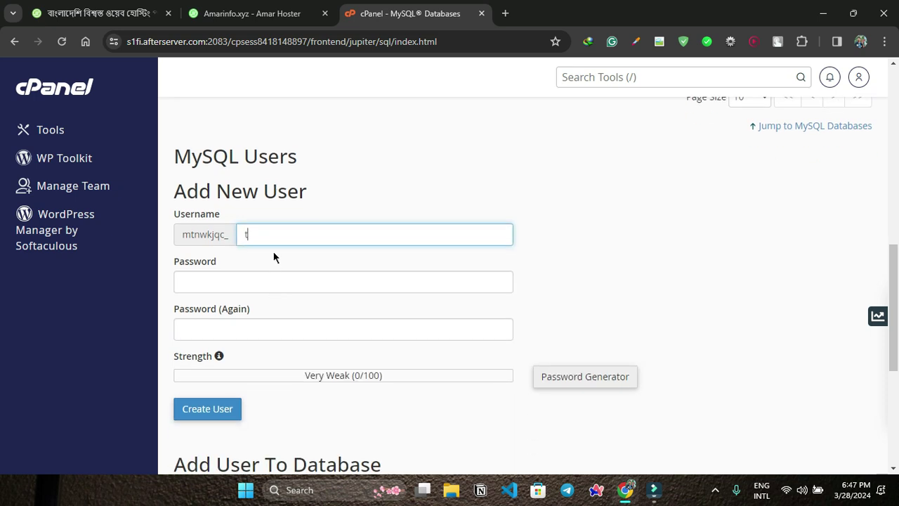
pyautogui.write('ahmied')
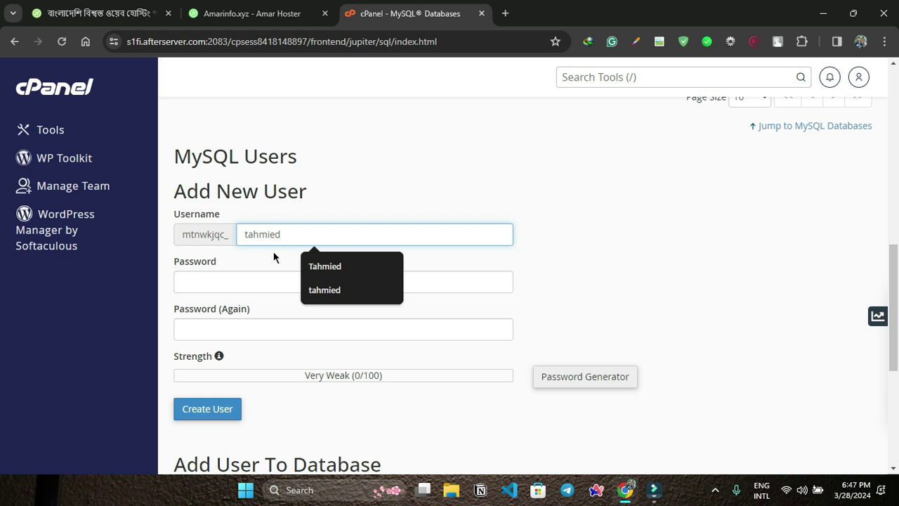
pyautogui.click(251, 257)
pyautogui.click(232, 285)
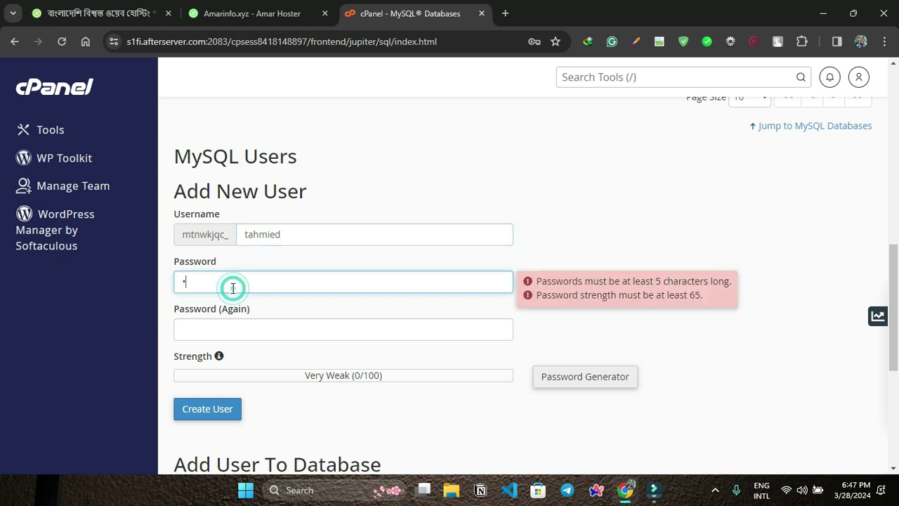
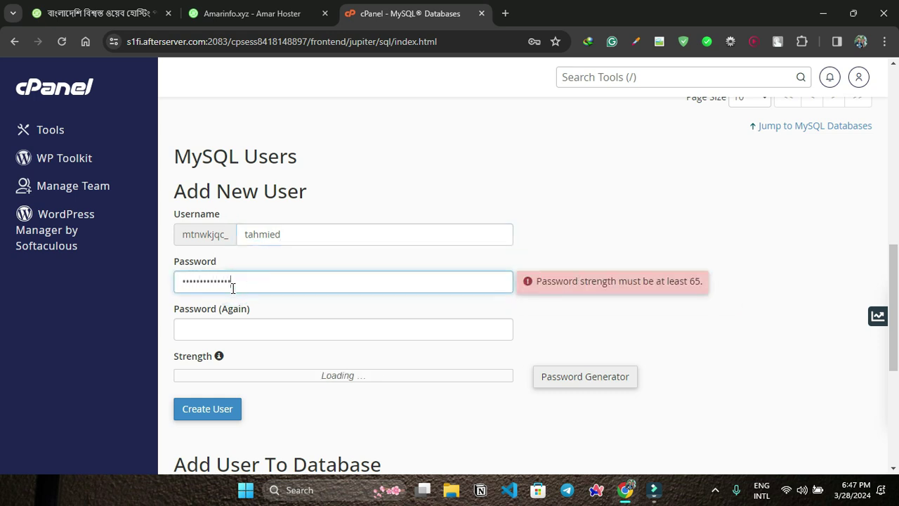
pyautogui.click(230, 330)
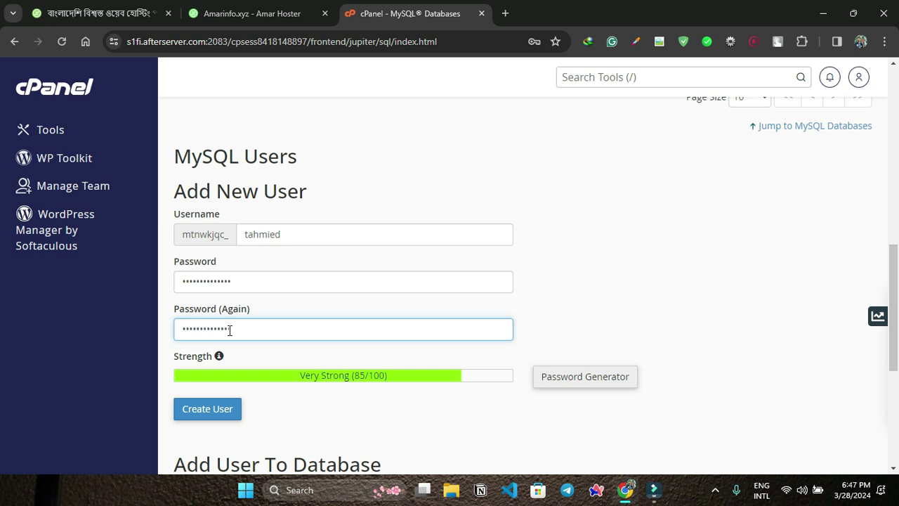
pyautogui.click(303, 241)
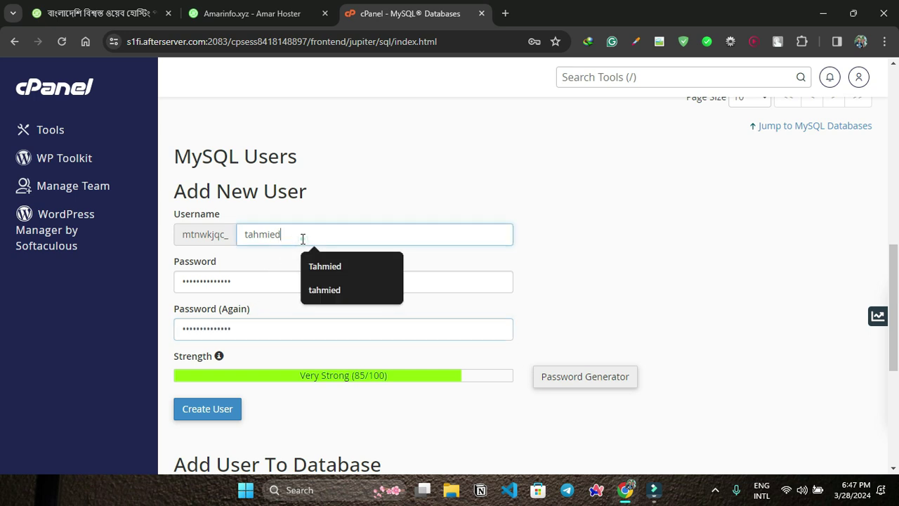
pyautogui.click(347, 192)
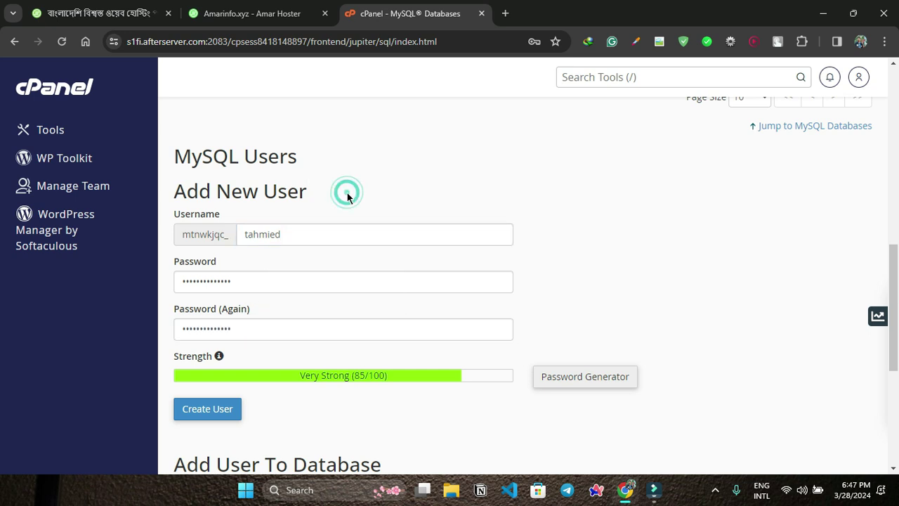
pyautogui.click(259, 288)
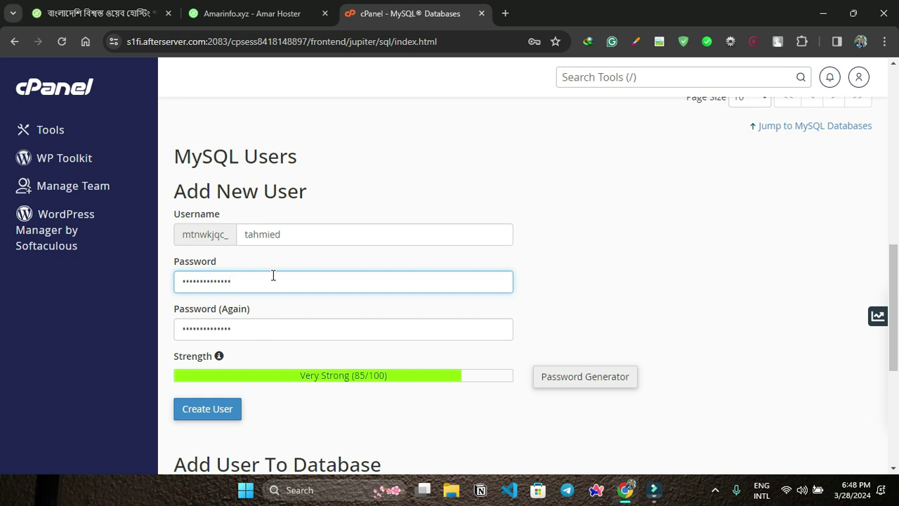
# - Create the MySQL user and return to MySQL Databases after the success message
pyautogui.click(221, 417)
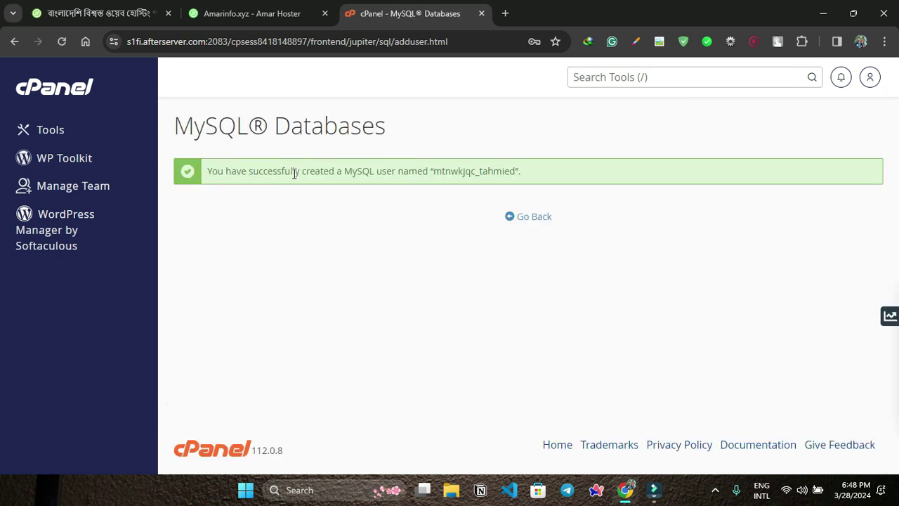
pyautogui.doubleClick(448, 175)
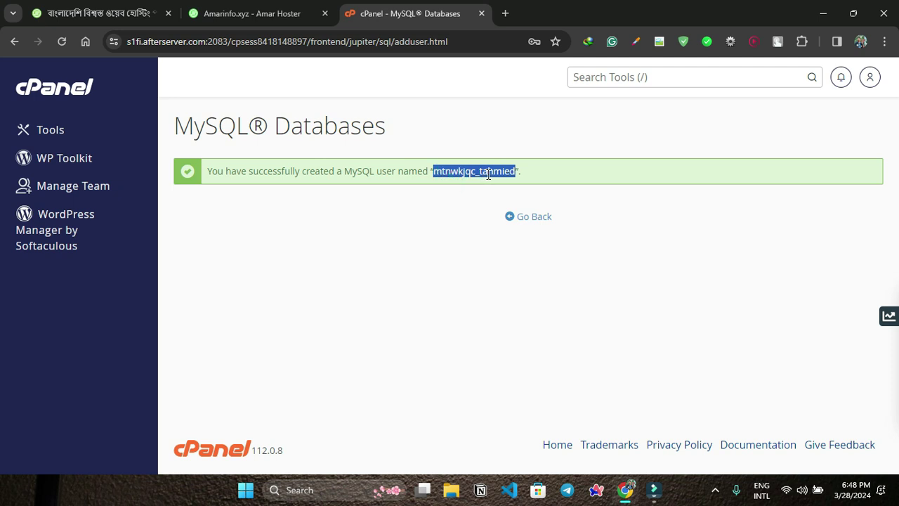
pyautogui.click(524, 215)
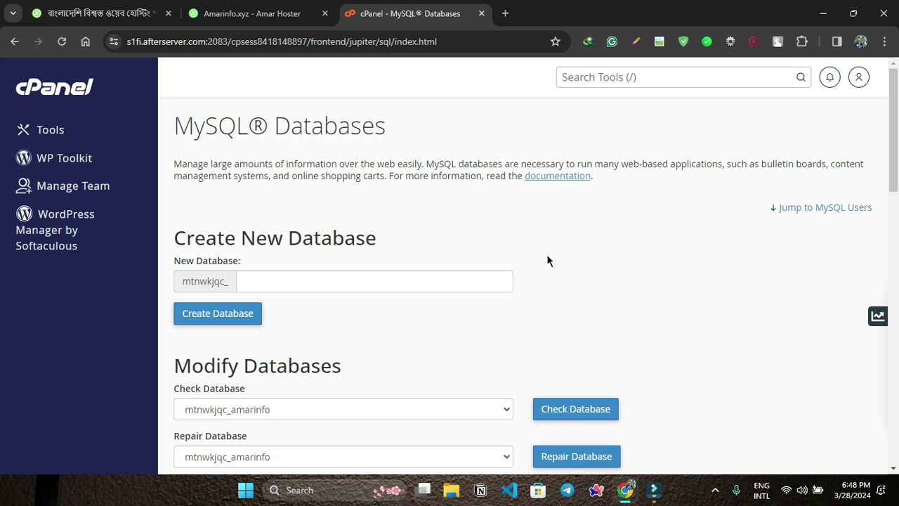
# - In Add User To Database, select the new MySQL user and the mtnwkjqc_amarinfo database
pyautogui.scroll(-13, 547, 261)
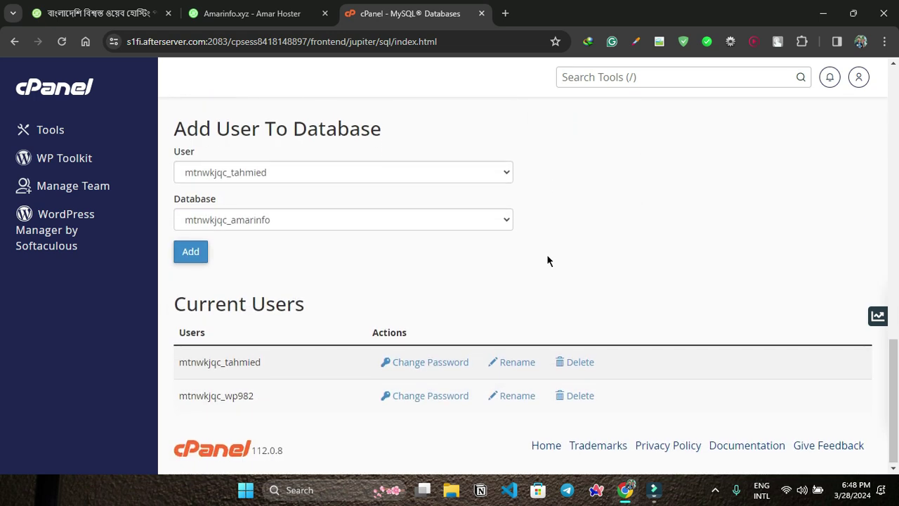
pyautogui.click(197, 136)
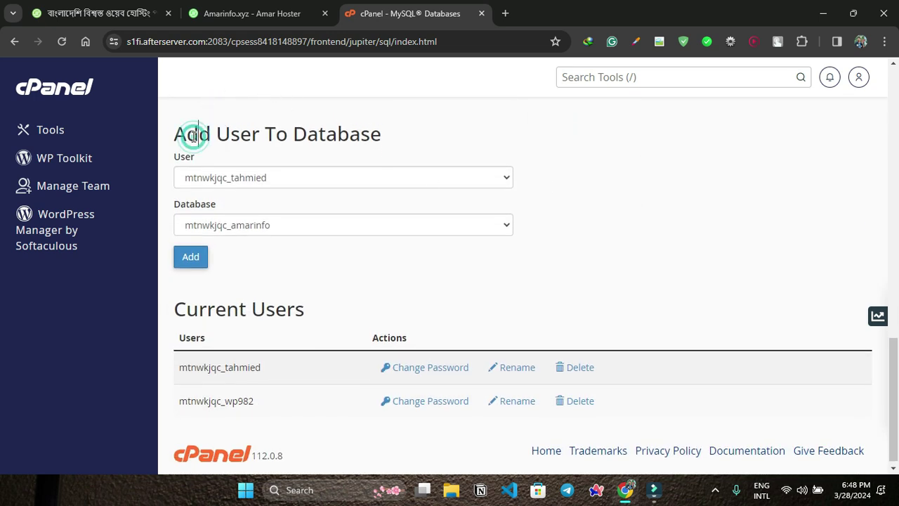
pyautogui.click(252, 172)
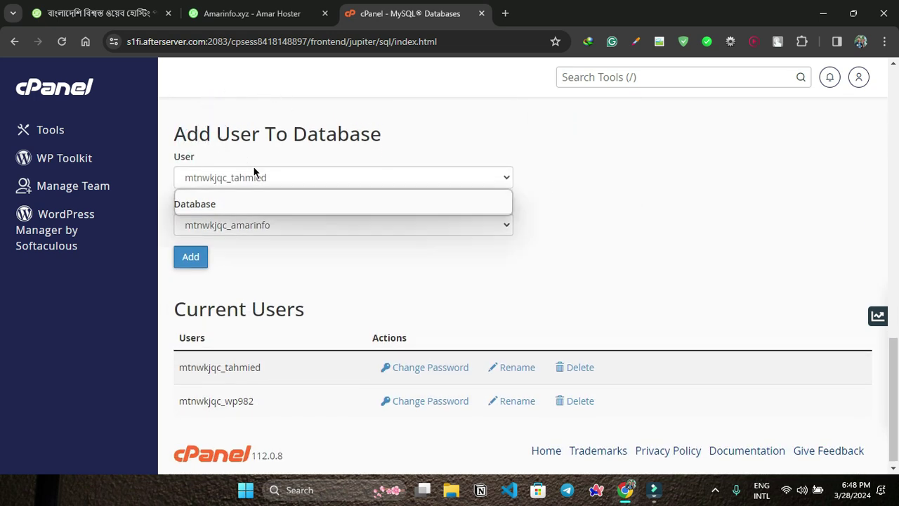
pyautogui.click(246, 198)
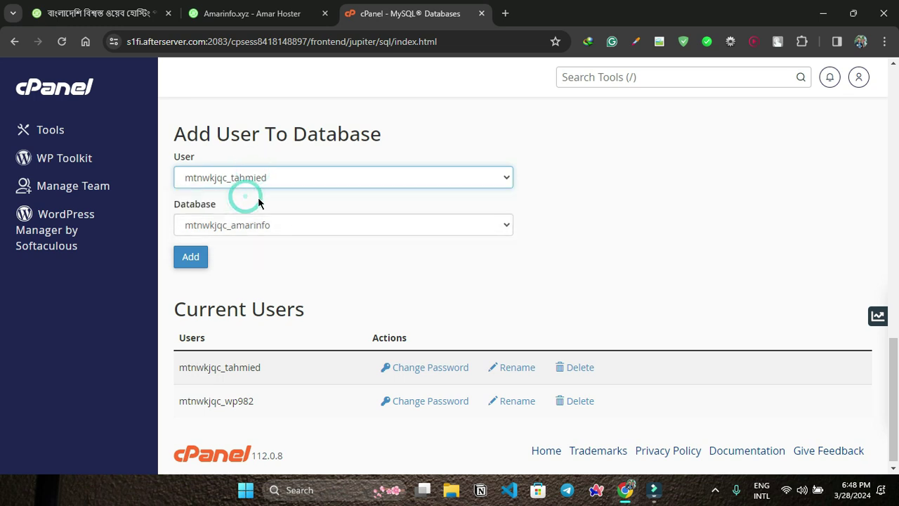
pyautogui.click(286, 226)
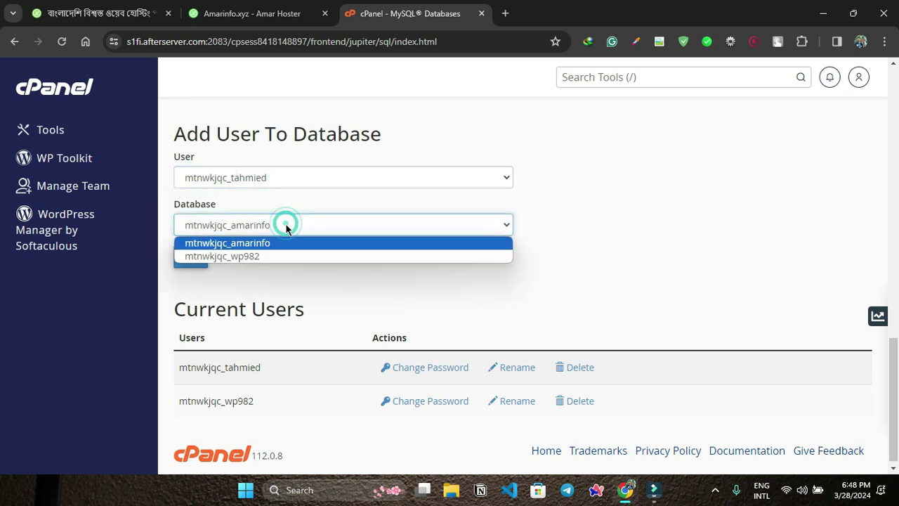
pyautogui.click(253, 243)
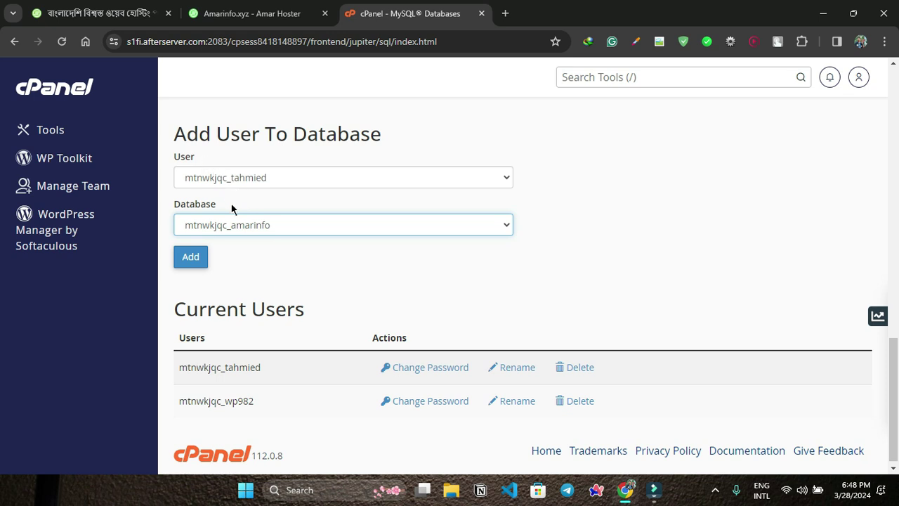
# - Add the user to mtnwkjqc_amarinfo, tick ALL PRIVILEGES and save with Make Changes
pyautogui.click(198, 258)
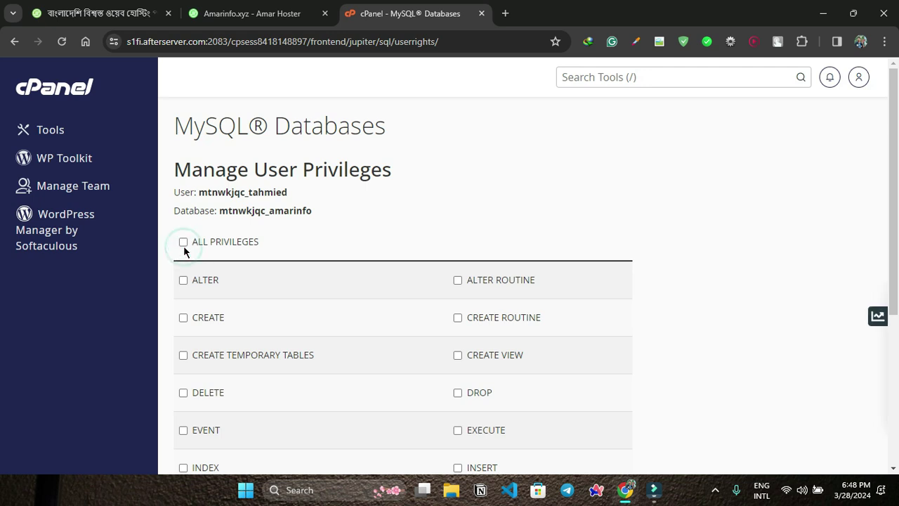
pyautogui.click(184, 242)
pyautogui.scroll(-4, 226, 379)
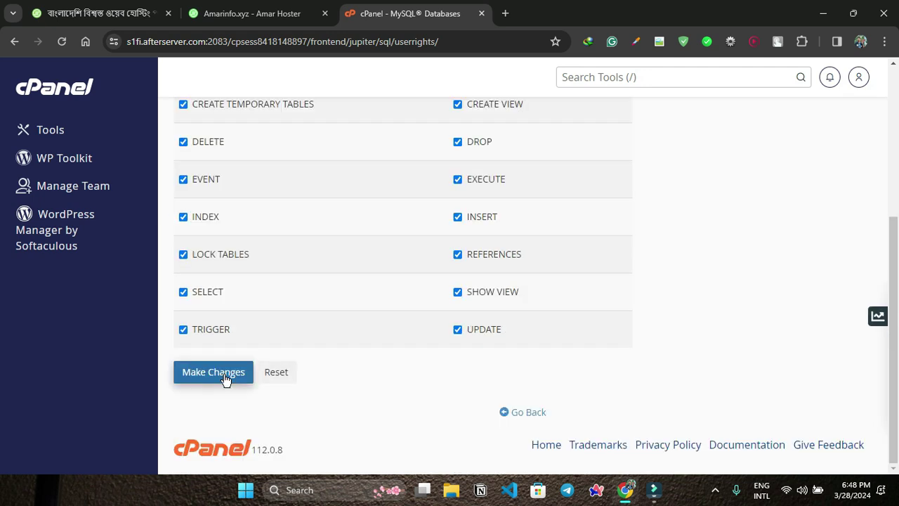
pyautogui.click(225, 380)
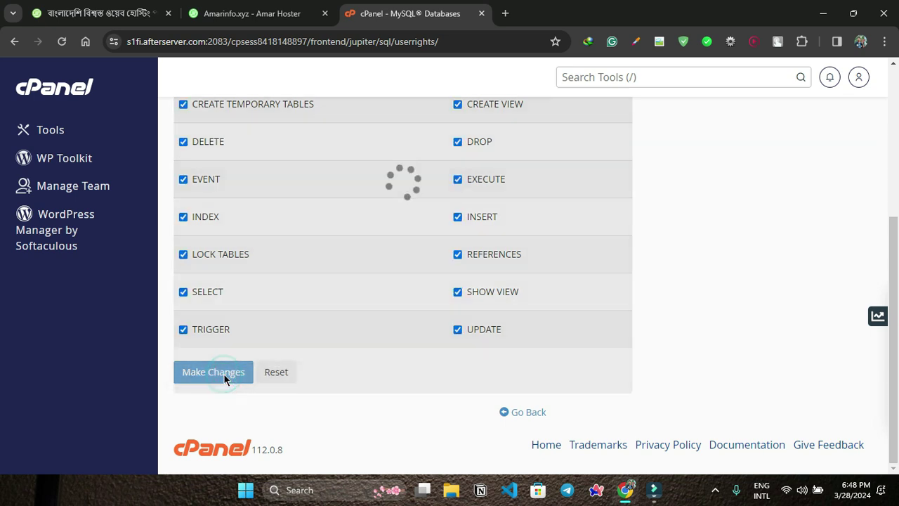